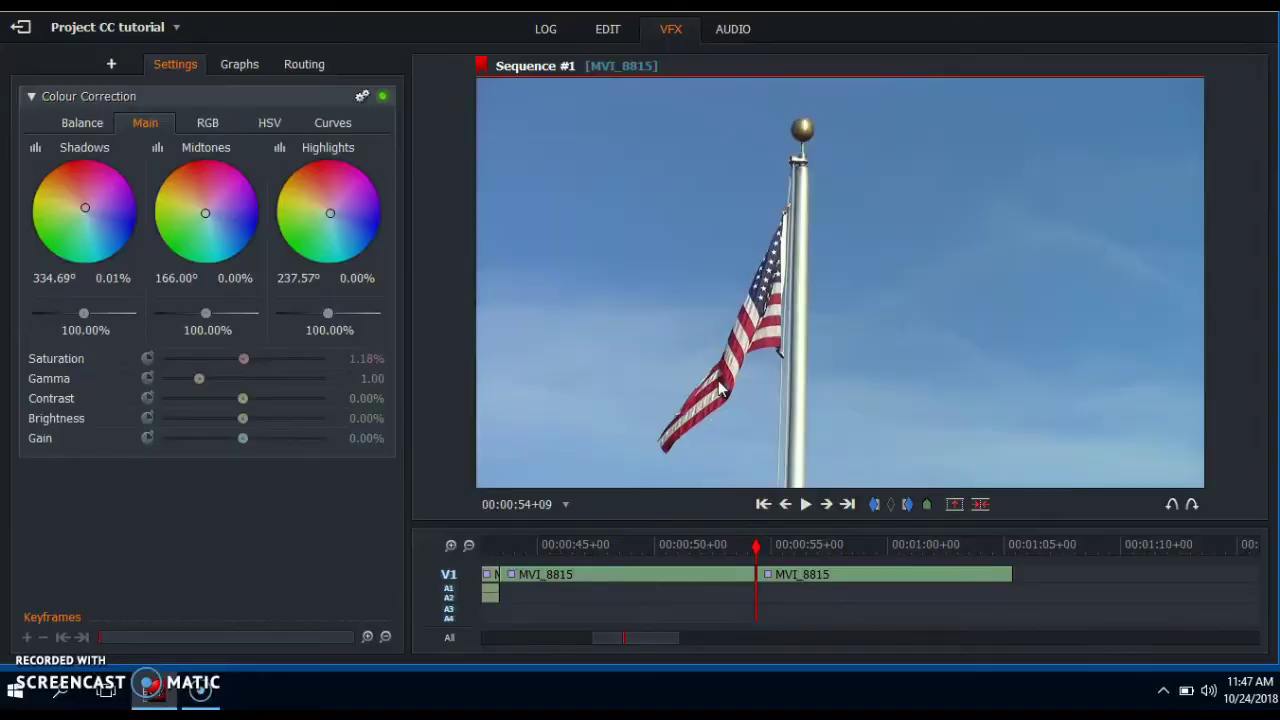
Step: Shift the shadow and midtone colour balance to tint the flag clip
{"action": "left_click", "coordinate": [648, 226]}
{"action": "mouse_move", "coordinate": [91, 179]}
{"action": "left_mouse_down"}
{"action": "mouse_move", "coordinate": [50, 208]}
{"action": "mouse_move", "coordinate": [54, 251]}
{"action": "mouse_move", "coordinate": [94, 274]}
{"action": "mouse_move", "coordinate": [129, 266]}
{"action": "mouse_move", "coordinate": [131, 211]}
{"action": "mouse_move", "coordinate": [123, 203]}
{"action": "mouse_move", "coordinate": [94, 229]}
{"action": "left_mouse_up"}
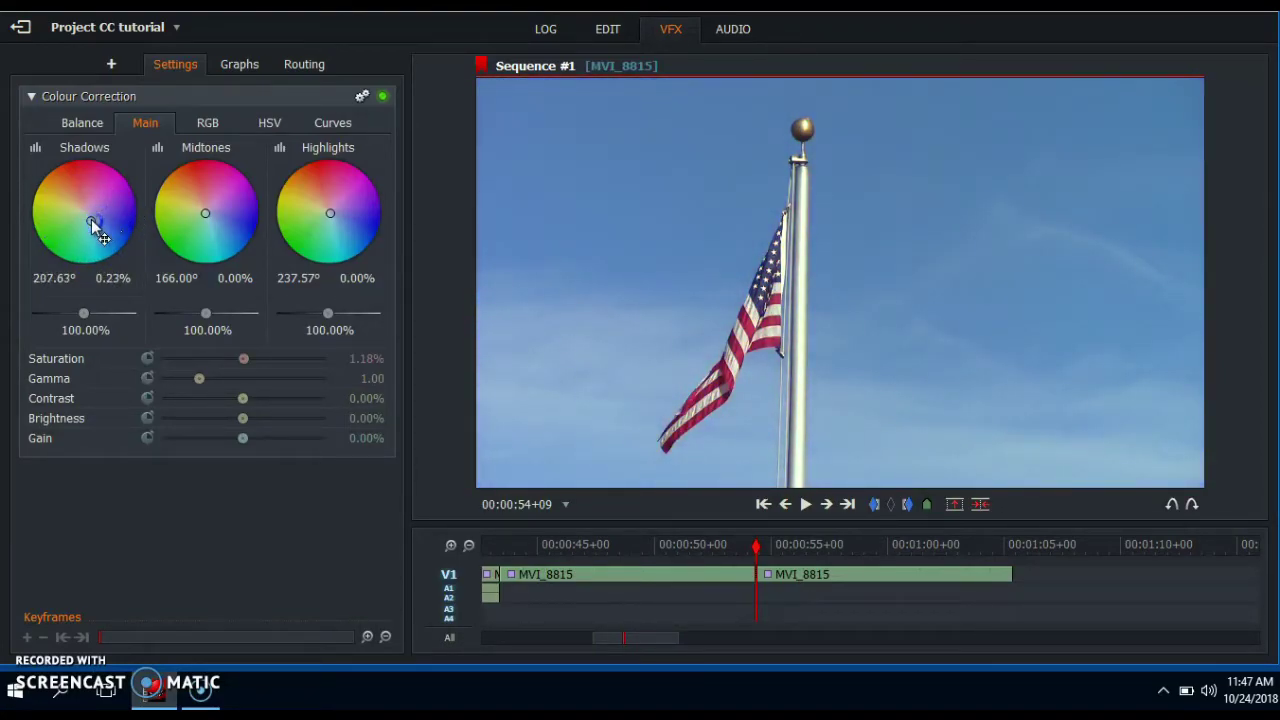
{"action": "mouse_move", "coordinate": [92, 224]}
{"action": "left_mouse_down"}
{"action": "mouse_move", "coordinate": [103, 197]}
{"action": "mouse_move", "coordinate": [80, 177]}
{"action": "mouse_move", "coordinate": [63, 192]}
{"action": "mouse_move", "coordinate": [84, 211]}
{"action": "left_mouse_up"}
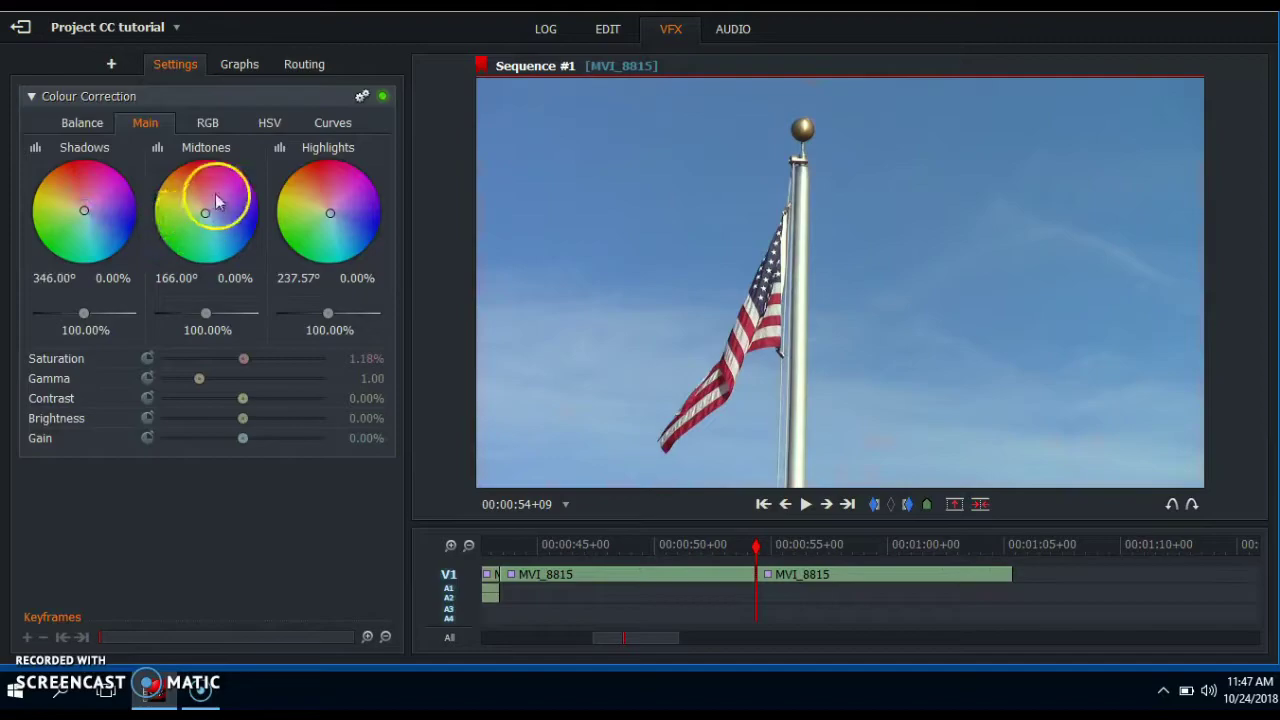
{"action": "mouse_move", "coordinate": [208, 211]}
{"action": "left_mouse_down"}
{"action": "mouse_move", "coordinate": [217, 177]}
{"action": "mouse_move", "coordinate": [186, 171]}
{"action": "mouse_move", "coordinate": [166, 186]}
{"action": "mouse_move", "coordinate": [163, 217]}
{"action": "mouse_move", "coordinate": [197, 251]}
{"action": "mouse_move", "coordinate": [217, 246]}
{"action": "mouse_move", "coordinate": [231, 164]}
{"action": "mouse_move", "coordinate": [212, 204]}
{"action": "mouse_move", "coordinate": [243, 206]}
{"action": "mouse_move", "coordinate": [206, 177]}
{"action": "mouse_move", "coordinate": [207, 217]}
{"action": "left_mouse_up"}
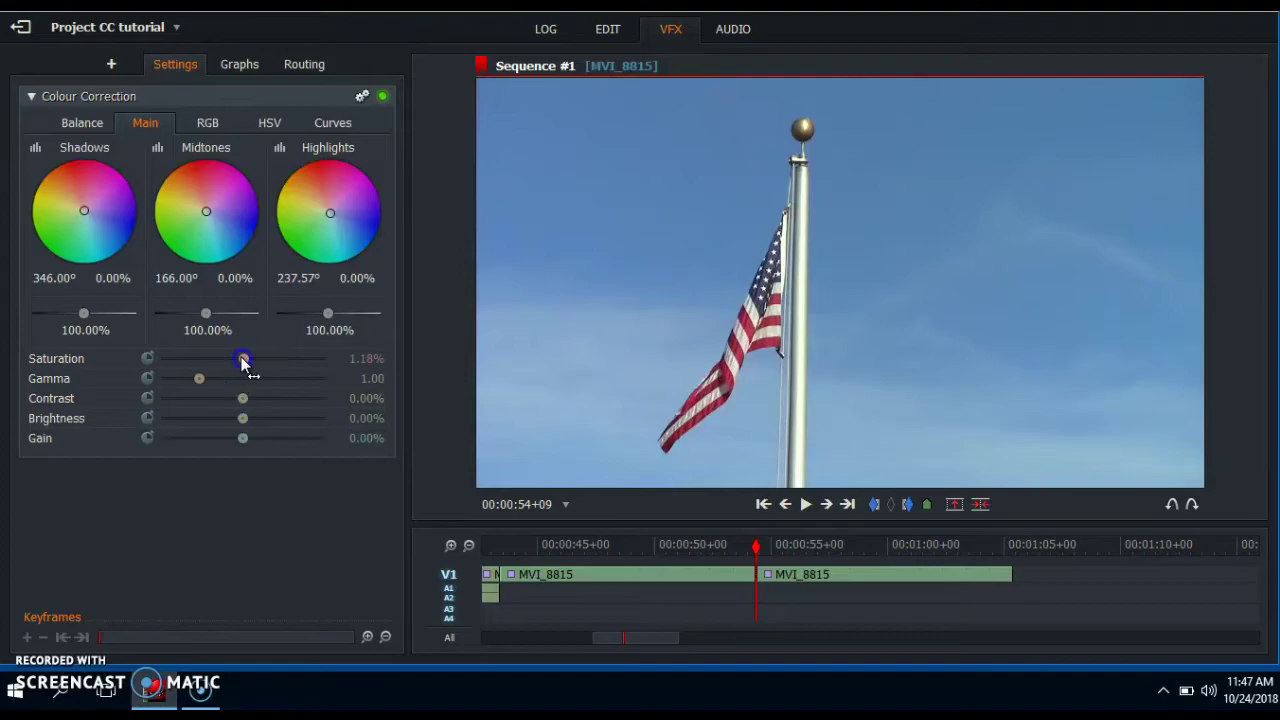
Step: Raise the Main saturation to 100%, then bypass and re-enable the correction to compare
{"action": "left_click_drag", "start_coordinate": [258, 362], "coordinate": [323, 367]}
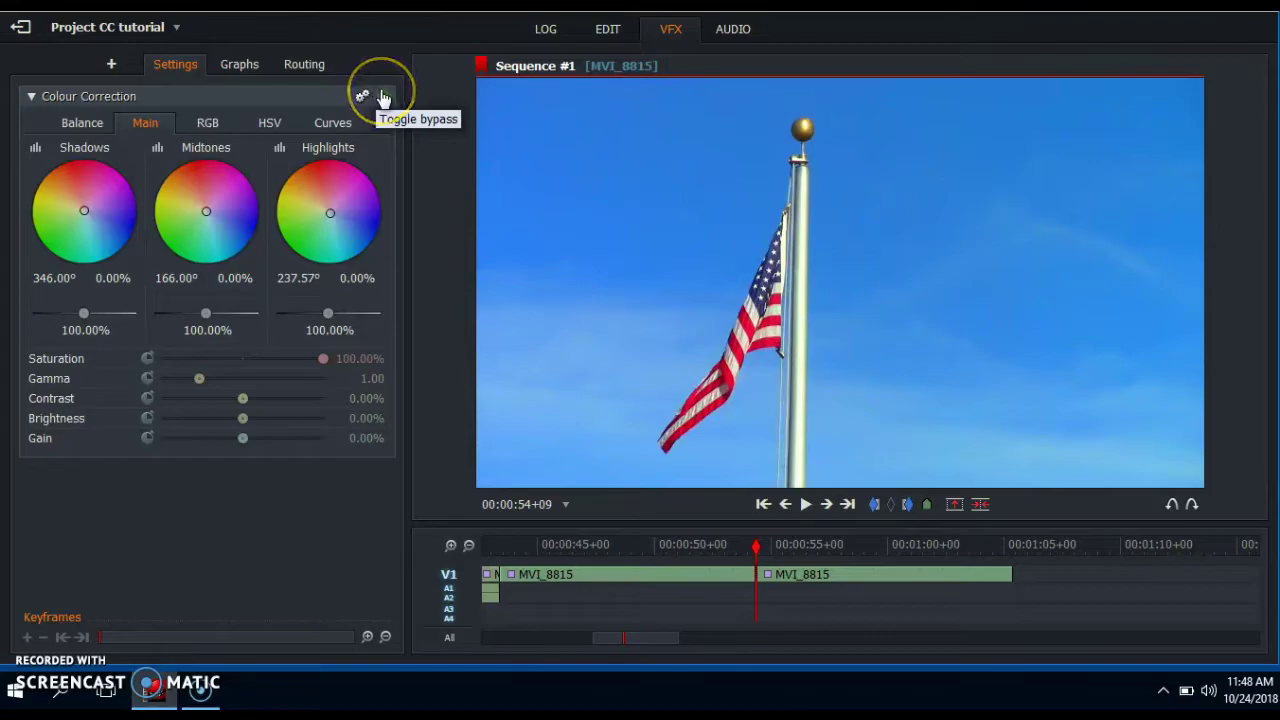
{"action": "left_click", "coordinate": [383, 97]}
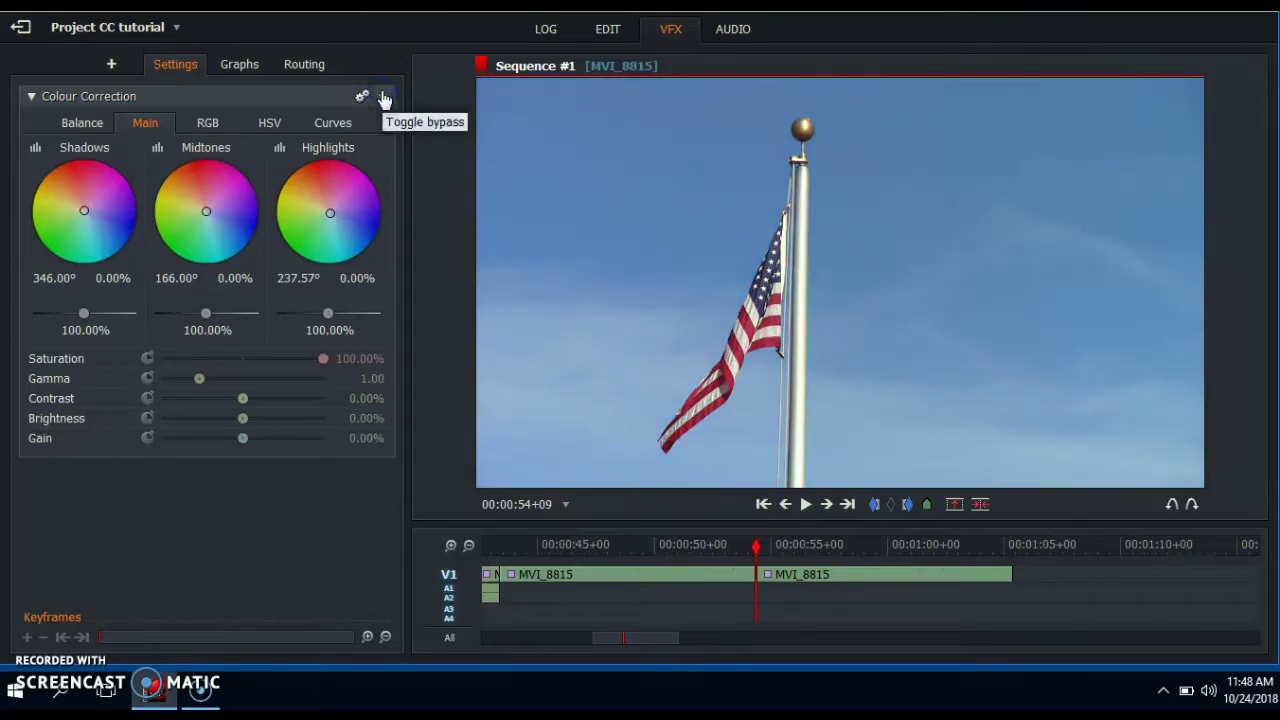
{"action": "left_click", "coordinate": [383, 97]}
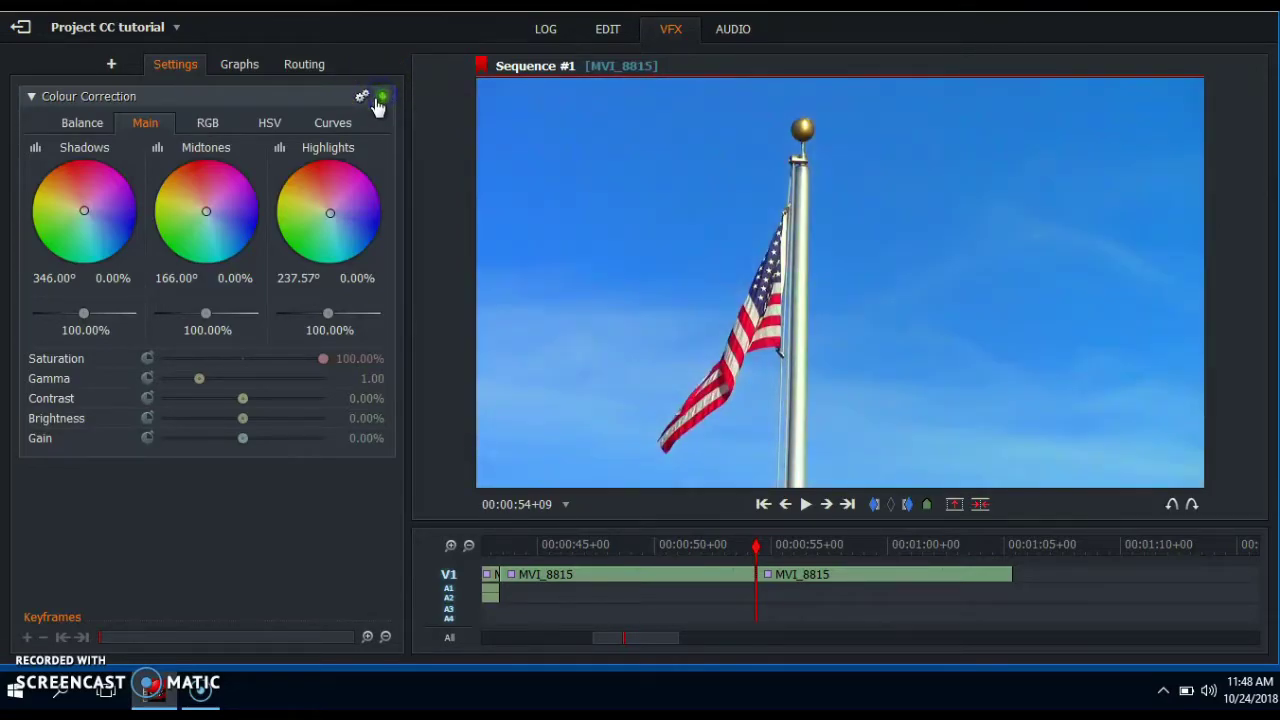
{"action": "left_click", "coordinate": [116, 386]}
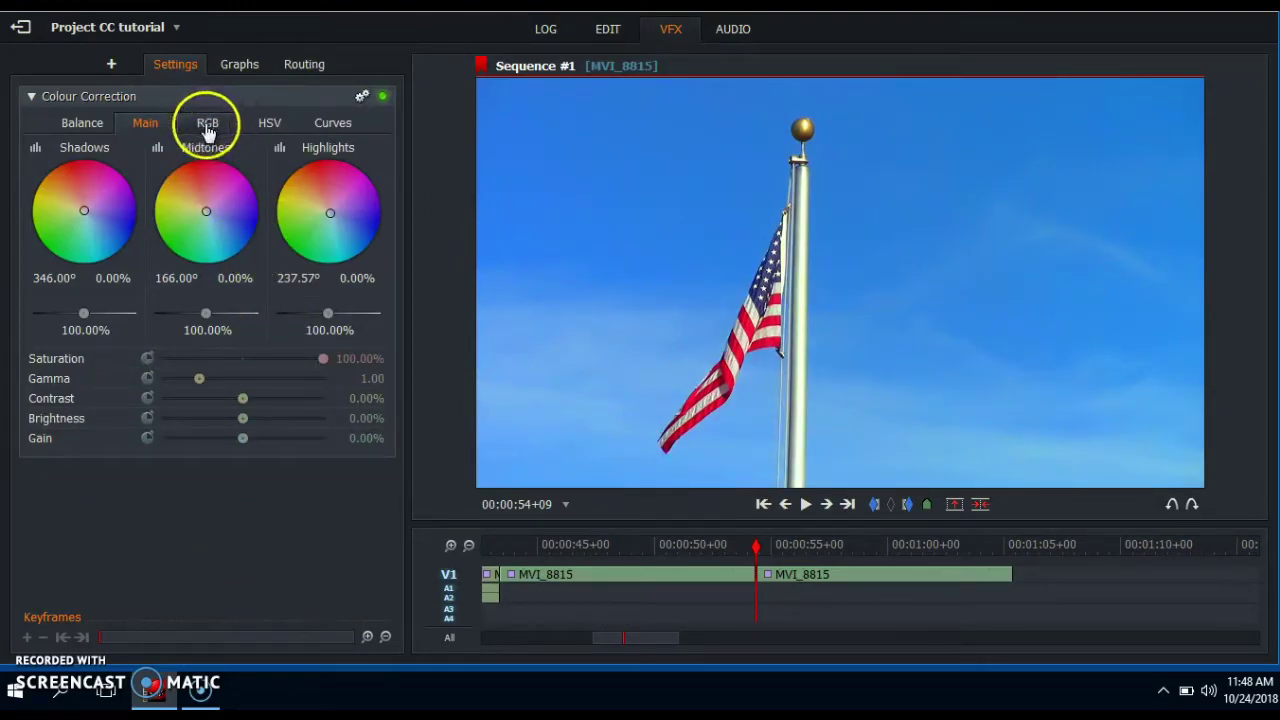
Step: In the RGB adjustments, lower Gamma Green to 0.77 and Contrast Green to -11.76%
{"action": "left_click", "coordinate": [219, 122]}
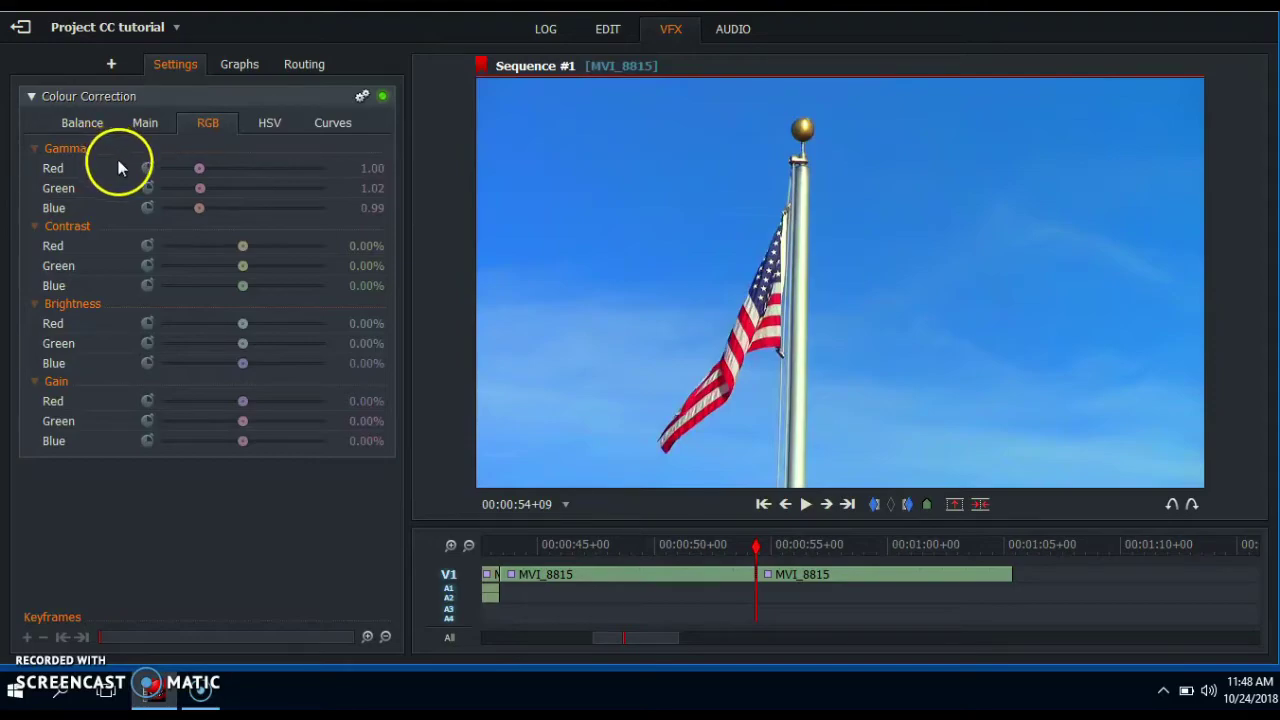
{"action": "left_click", "coordinate": [200, 189]}
{"action": "left_click_drag", "start_coordinate": [191, 189], "coordinate": [188, 191]}
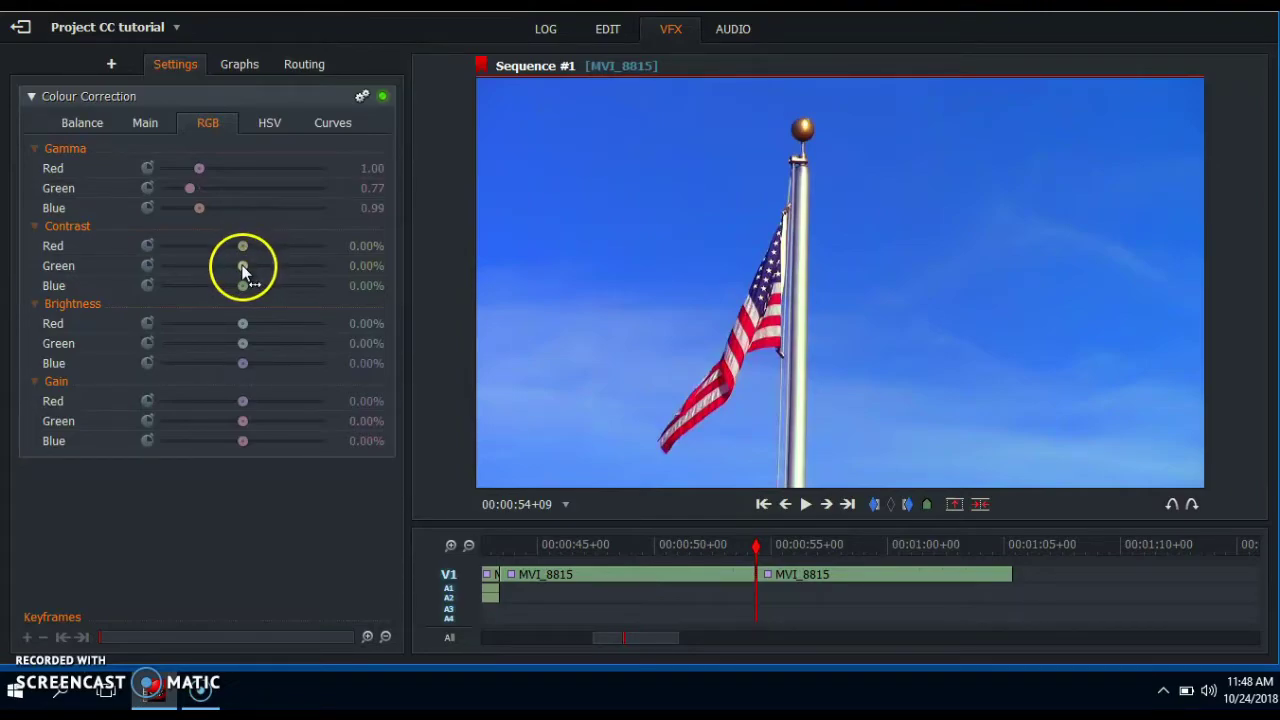
{"action": "left_click_drag", "start_coordinate": [240, 258], "coordinate": [238, 277]}
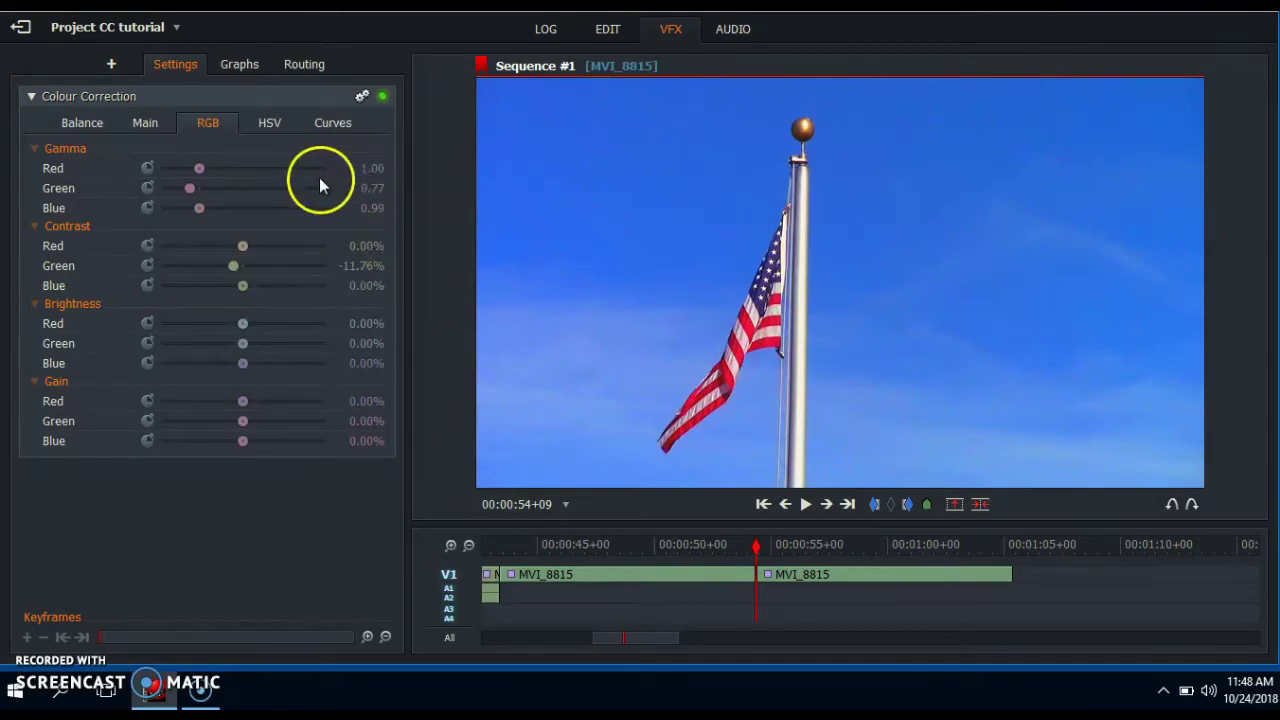
{"action": "left_click", "coordinate": [277, 123]}
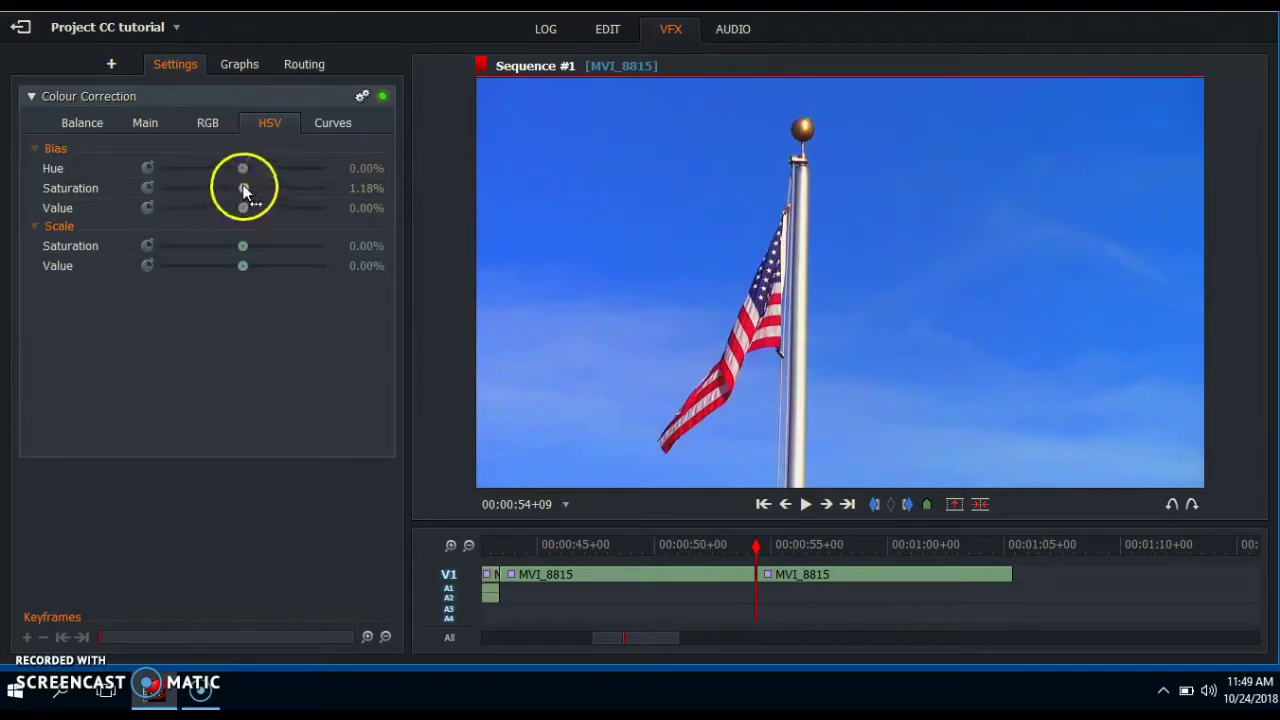
Step: Set the HSV saturation bias to -36.47% and the saturation scale to 100%
{"action": "mouse_move", "coordinate": [247, 190]}
{"action": "left_mouse_down"}
{"action": "mouse_move", "coordinate": [273, 195]}
{"action": "mouse_move", "coordinate": [227, 198]}
{"action": "left_mouse_up"}
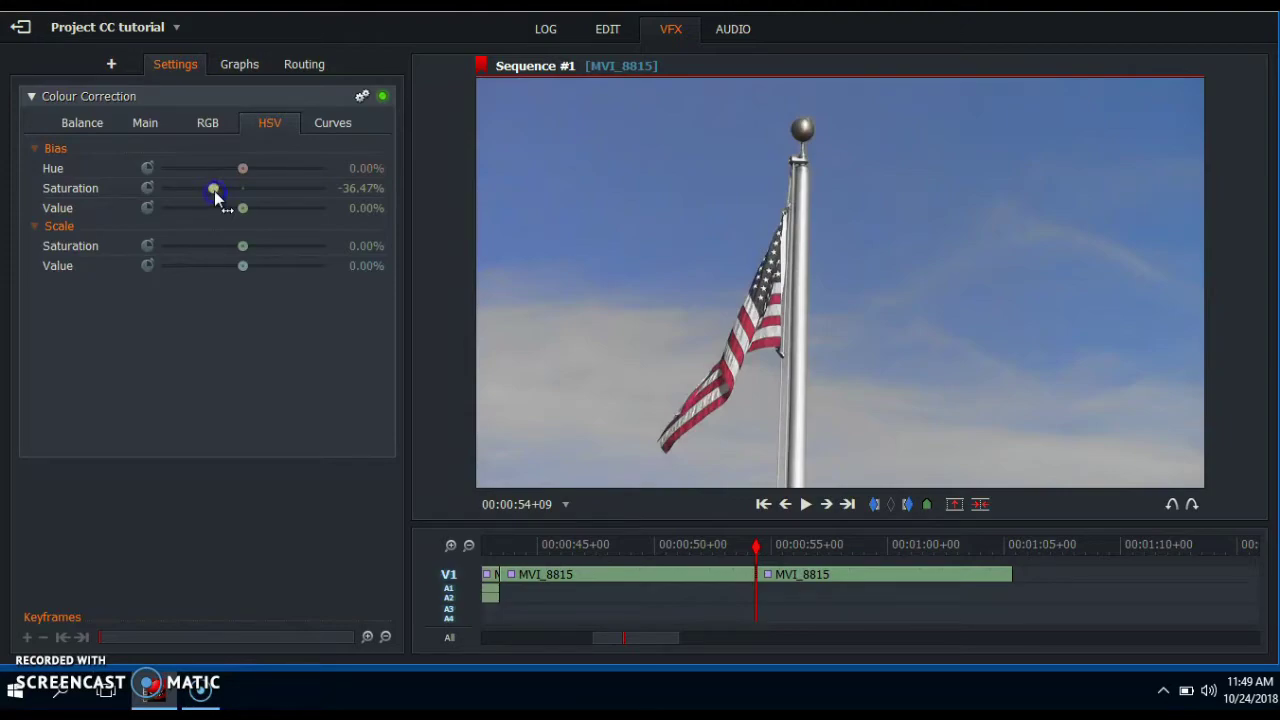
{"action": "left_click_drag", "start_coordinate": [242, 210], "coordinate": [242, 248]}
{"action": "left_click_drag", "start_coordinate": [252, 247], "coordinate": [311, 253]}
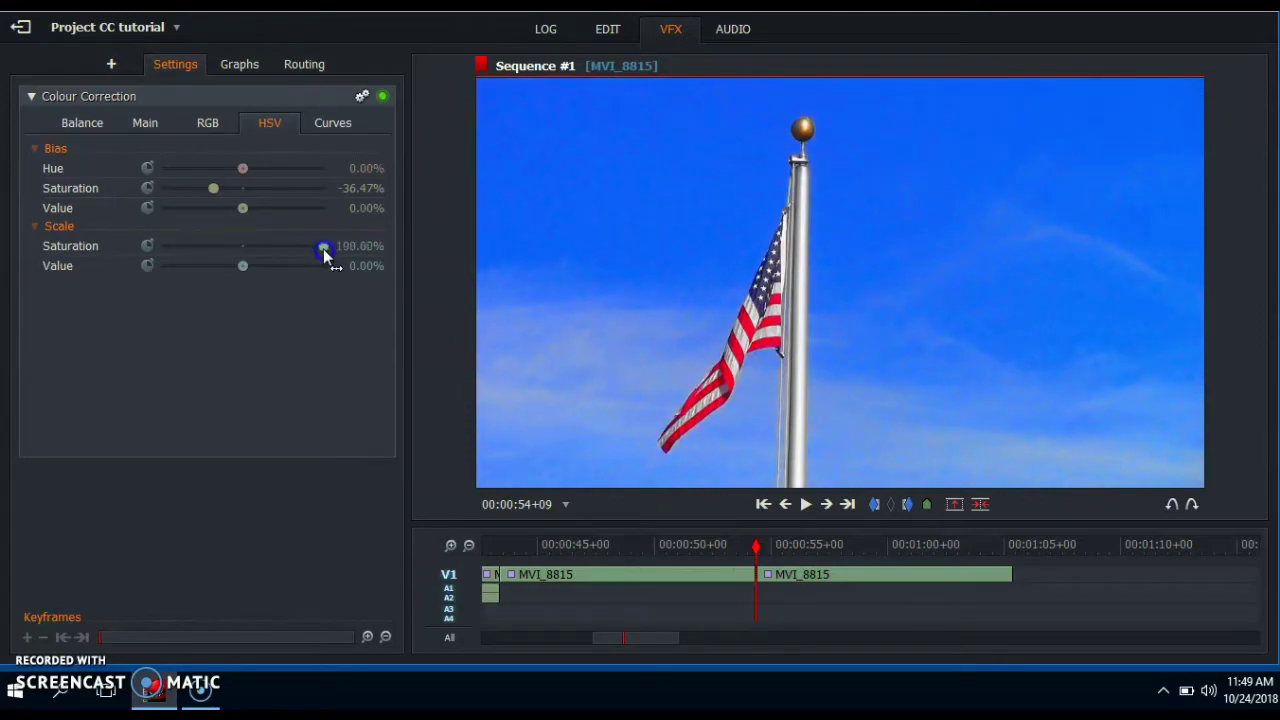
{"action": "mouse_move", "coordinate": [575, 330]}
{"action": "left_mouse_down"}
{"action": "mouse_move", "coordinate": [742, 325]}
{"action": "mouse_move", "coordinate": [723, 280]}
{"action": "mouse_move", "coordinate": [686, 354]}
{"action": "mouse_move", "coordinate": [557, 318]}
{"action": "left_mouse_up"}
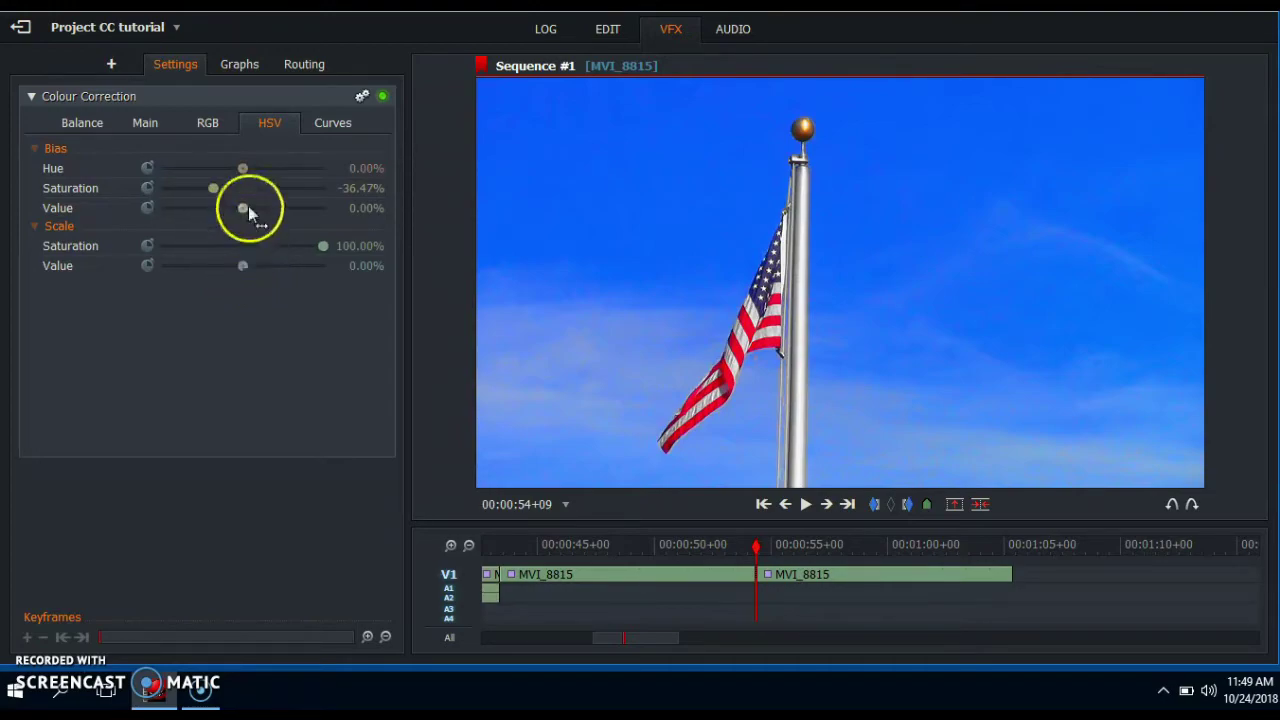
Step: Add midtone and shadow control points to the RGB curve, slightly lifting the shadows
{"action": "left_click", "coordinate": [335, 130]}
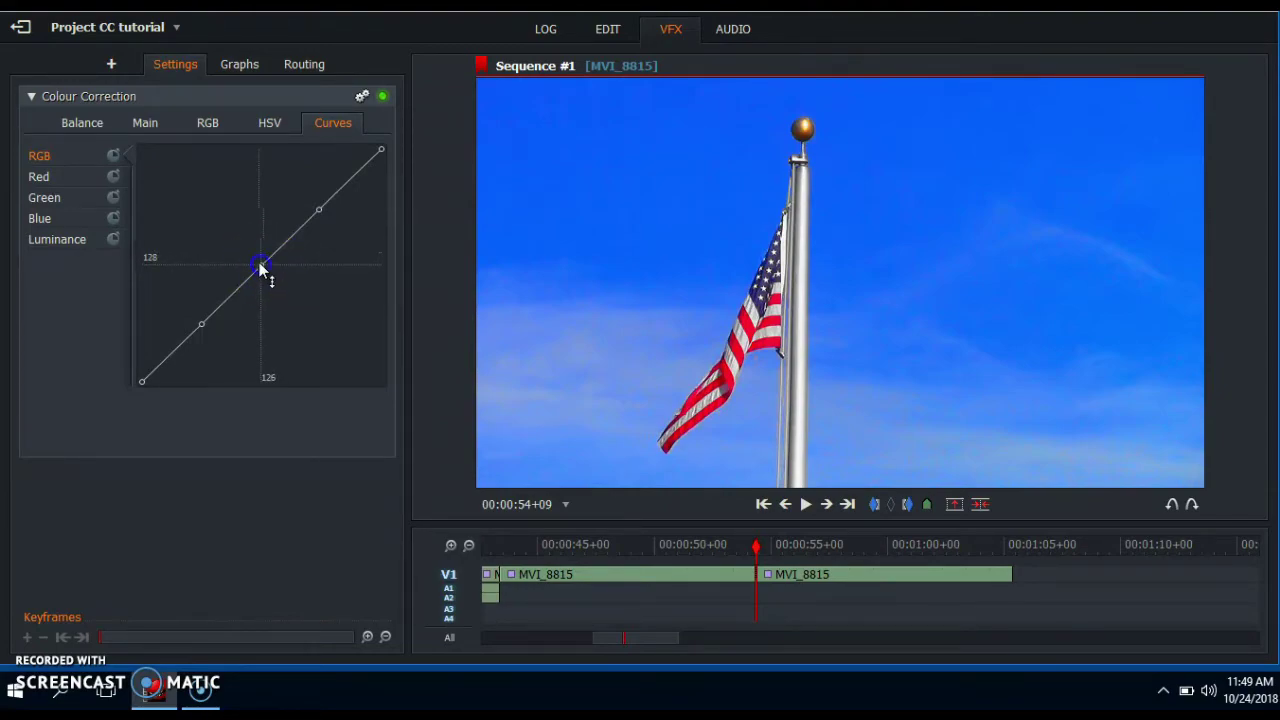
{"action": "left_click_drag", "start_coordinate": [256, 265], "coordinate": [222, 225]}
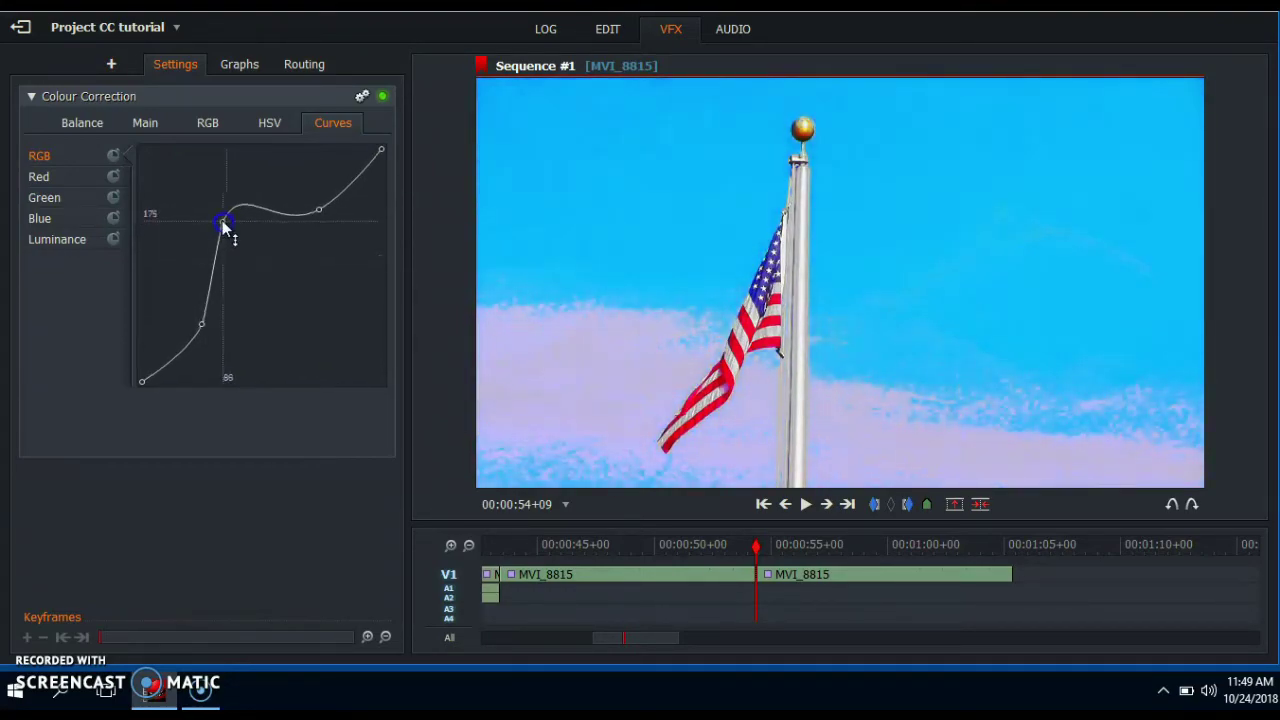
{"action": "left_click_drag", "start_coordinate": [222, 224], "coordinate": [258, 268]}
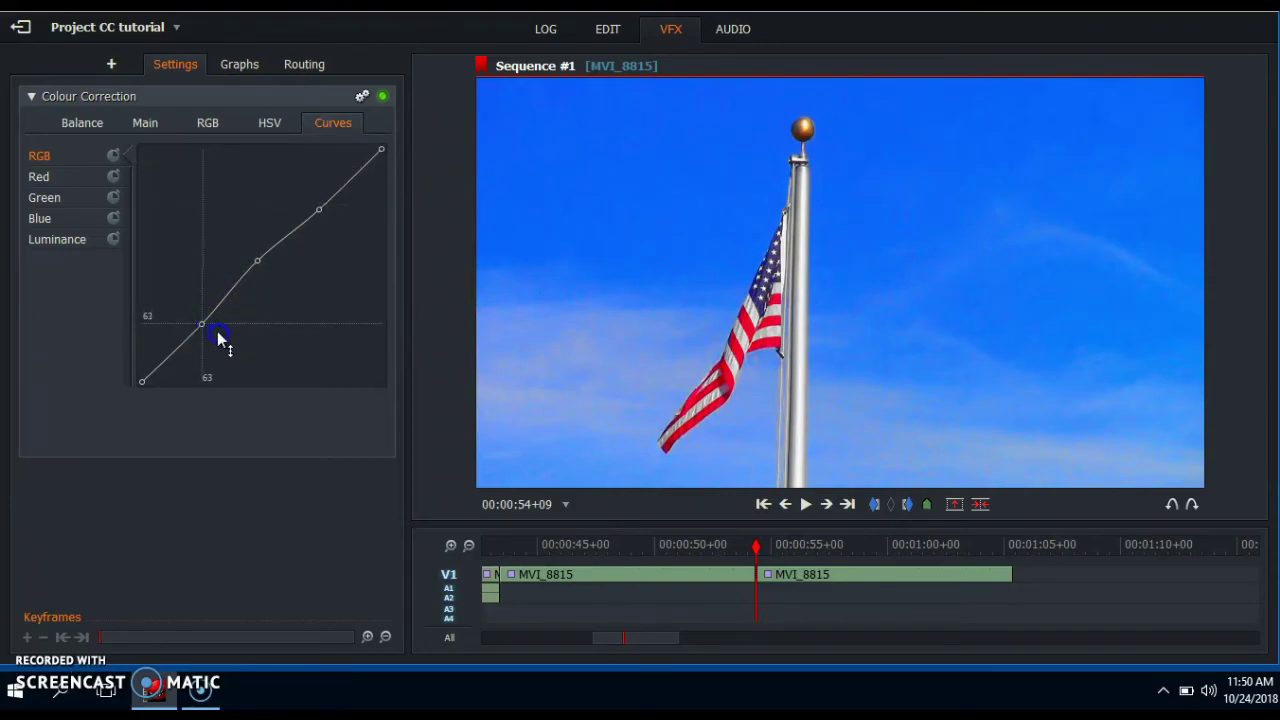
{"action": "left_click_drag", "start_coordinate": [224, 339], "coordinate": [193, 310]}
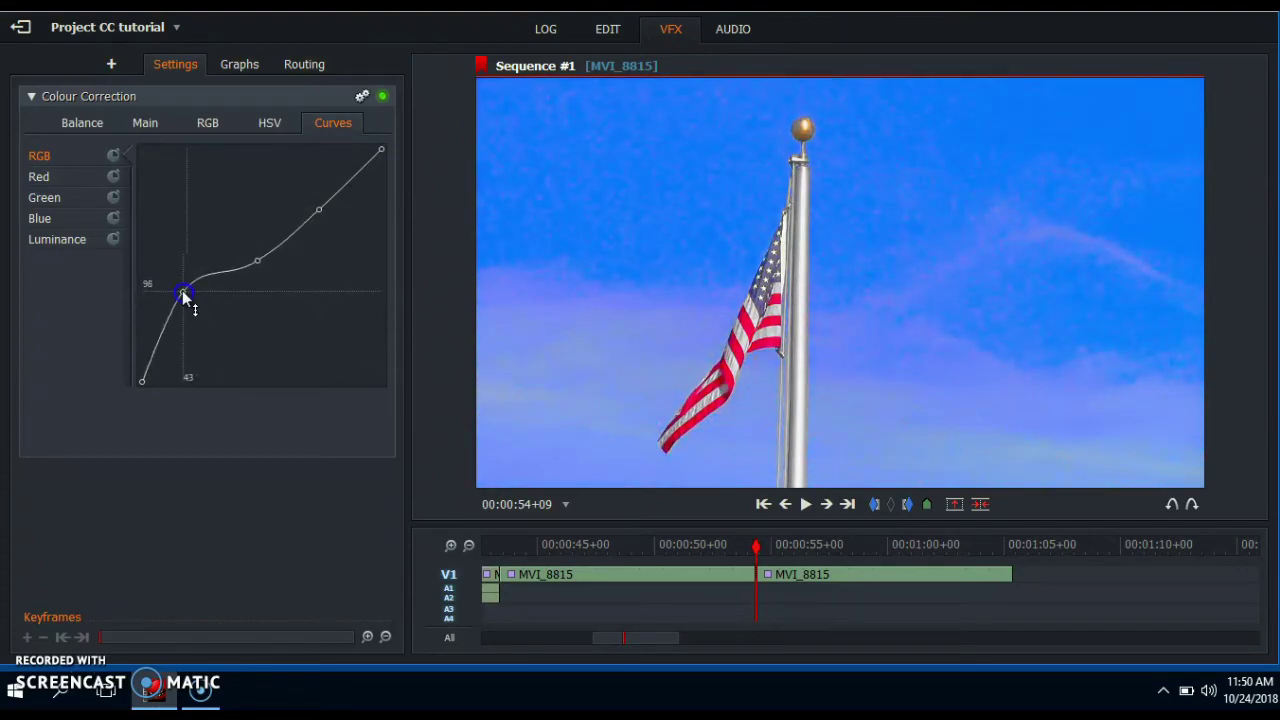
{"action": "left_click_drag", "start_coordinate": [207, 333], "coordinate": [203, 328]}
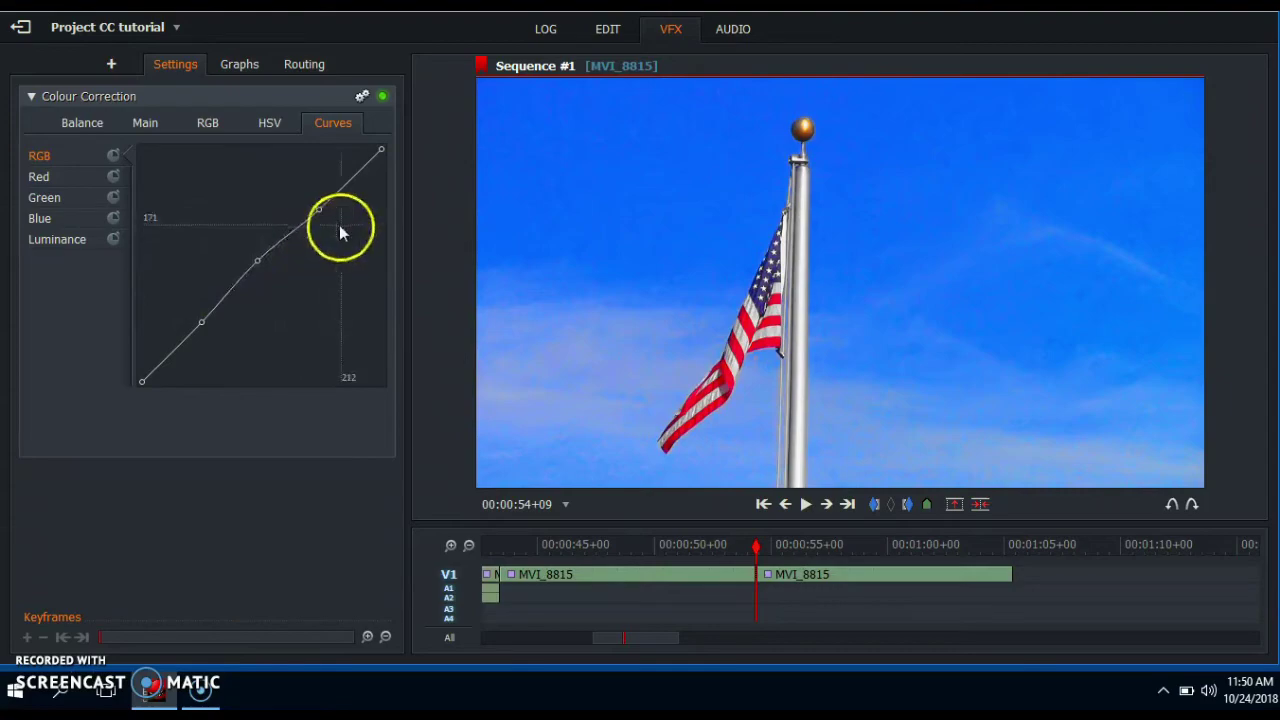
{"action": "left_click", "coordinate": [279, 129]}
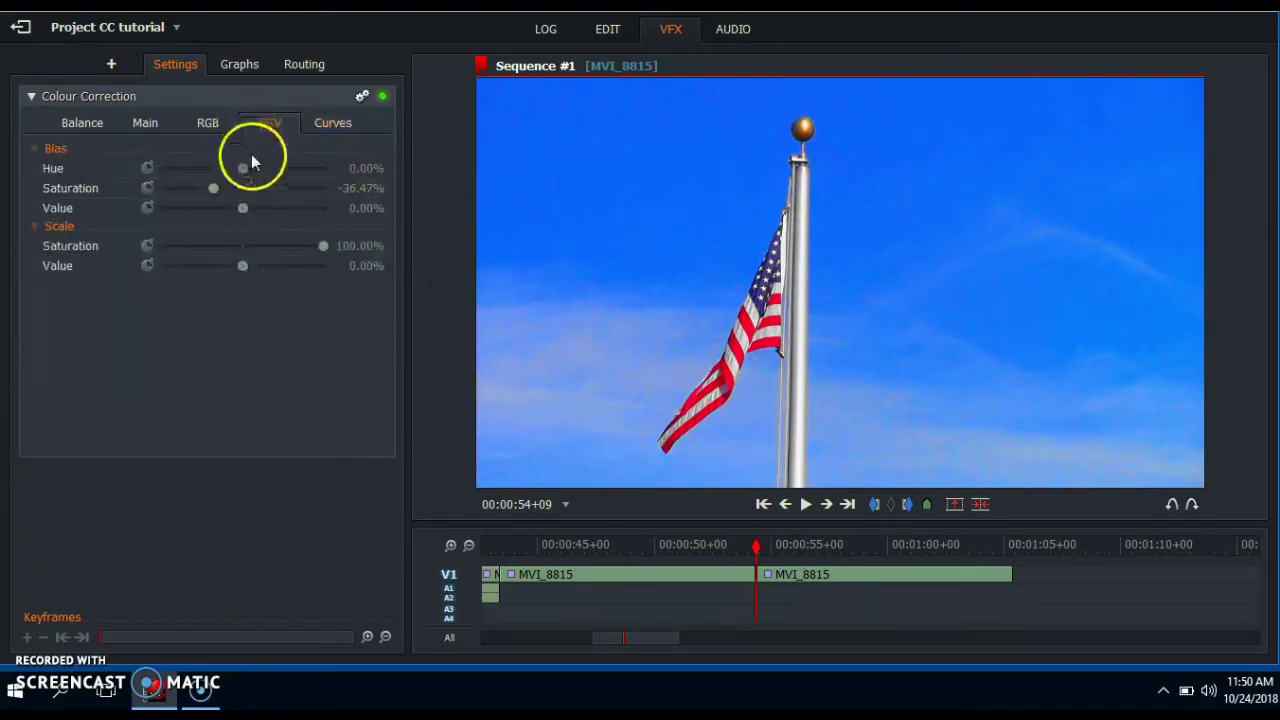